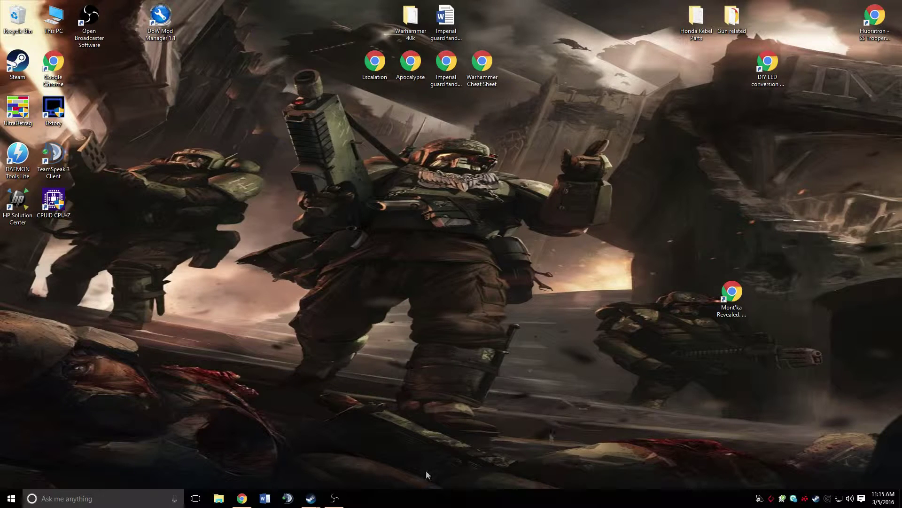
Open the Run dialog from Start menu search and run taskschd.msc to launch Task Scheduler.
click(11, 500)
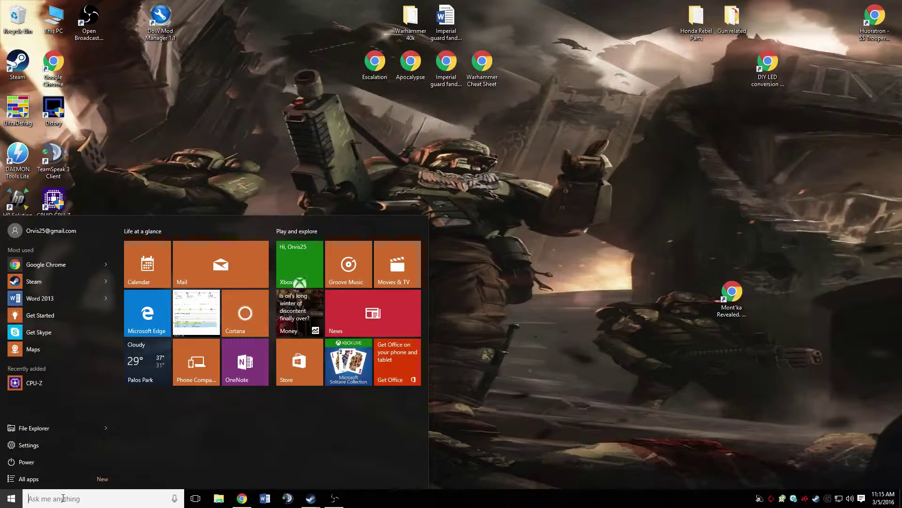
text(run)
key(Return)
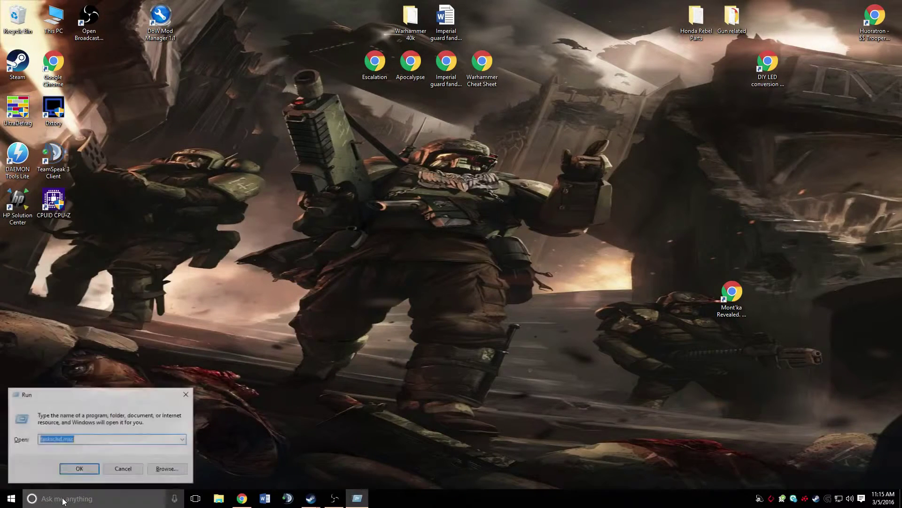
drag(93, 401, 433, 235)
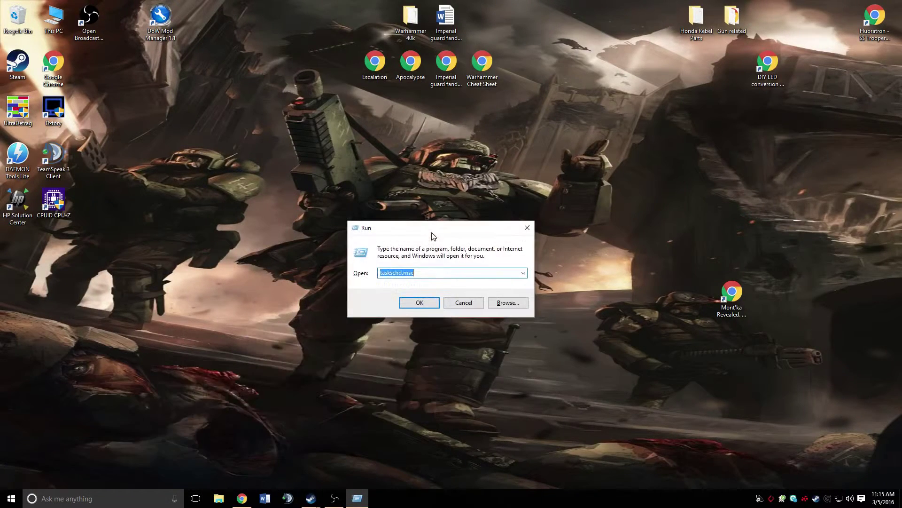
click(439, 272)
click(419, 302)
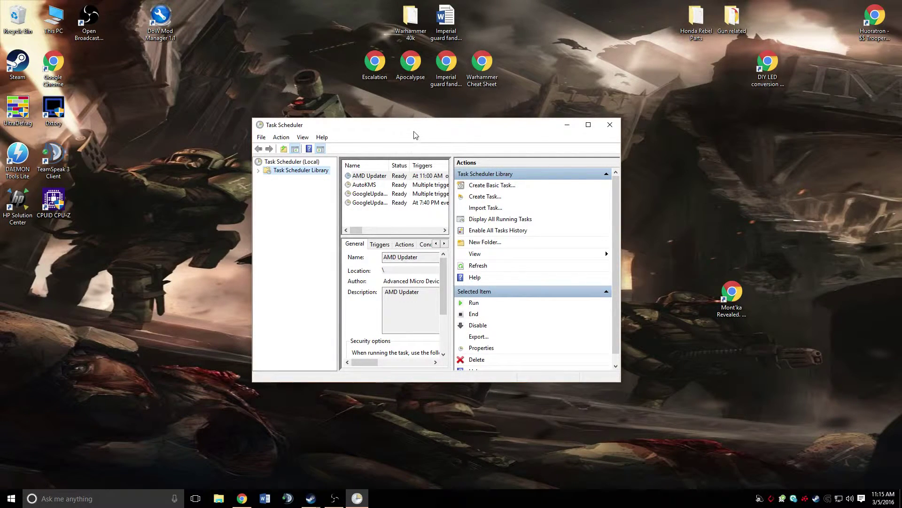
Reposition and widen the Task Scheduler window so the library's four tasks and details are readable.
drag(416, 135, 348, 121)
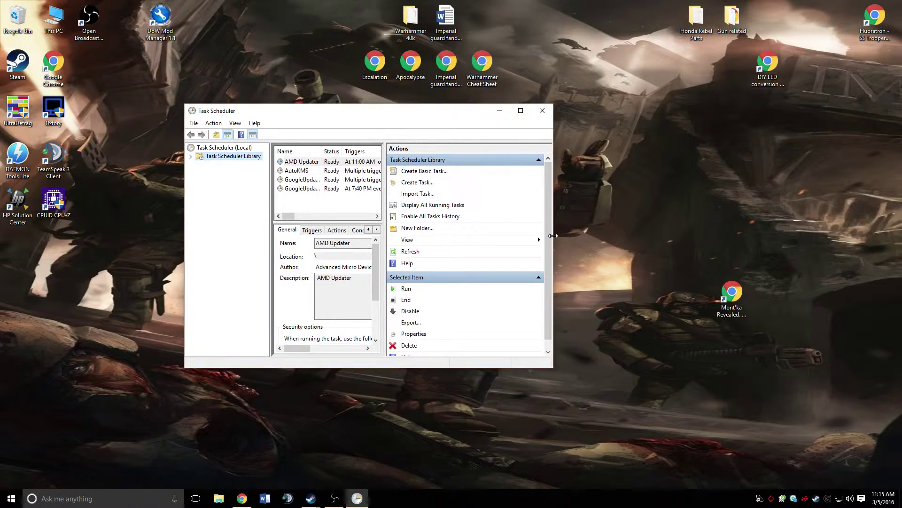
drag(553, 235, 627, 235)
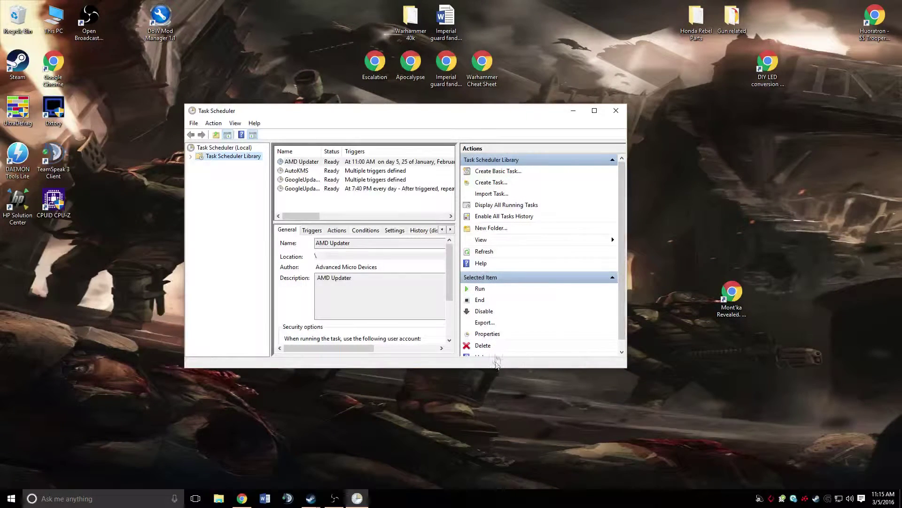
drag(436, 117, 478, 139)
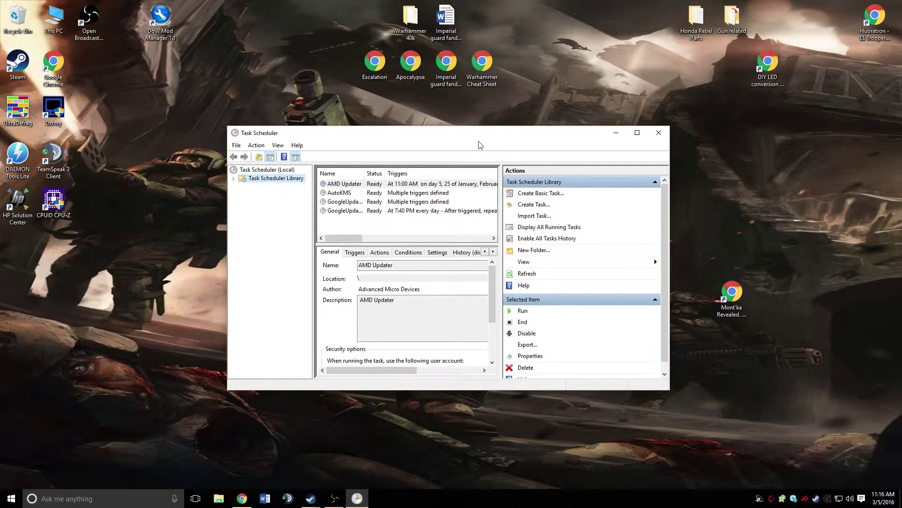
drag(484, 143, 494, 138)
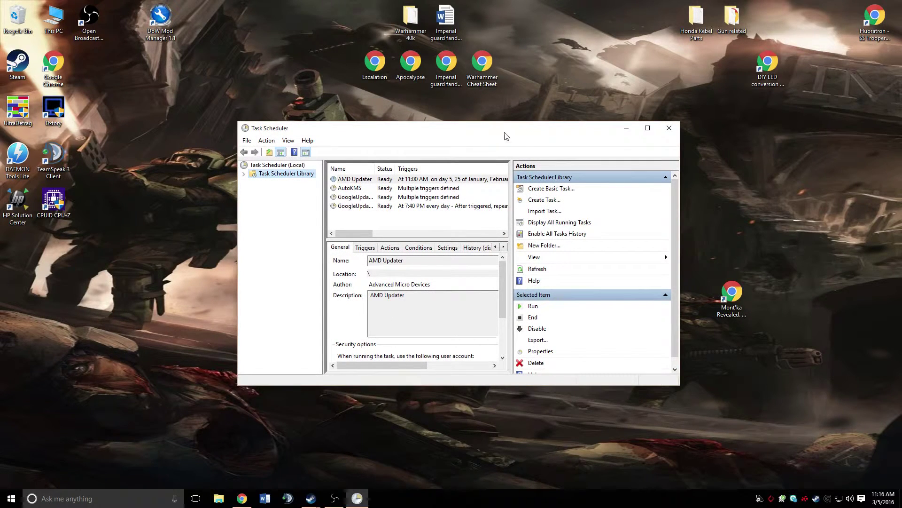
drag(521, 130, 500, 126)
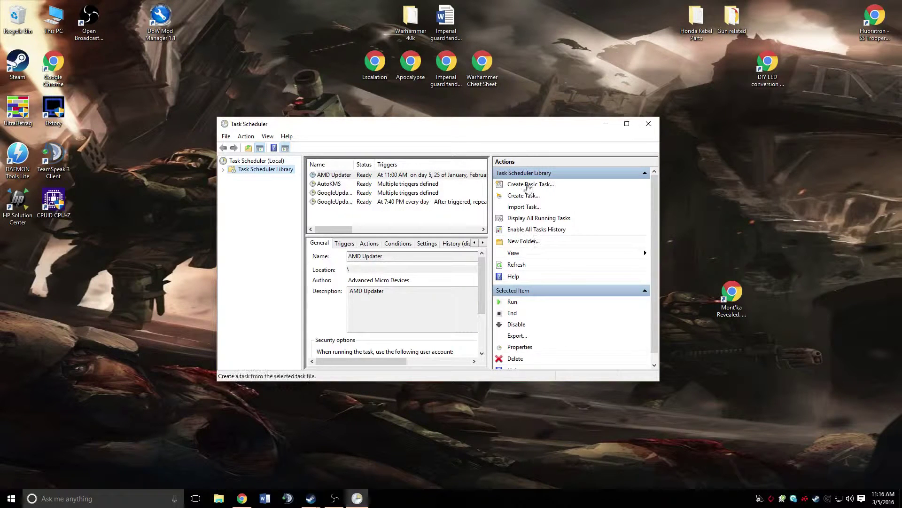
Create a folder named 'Dxtory' in the Task Scheduler Library and select it.
click(523, 240)
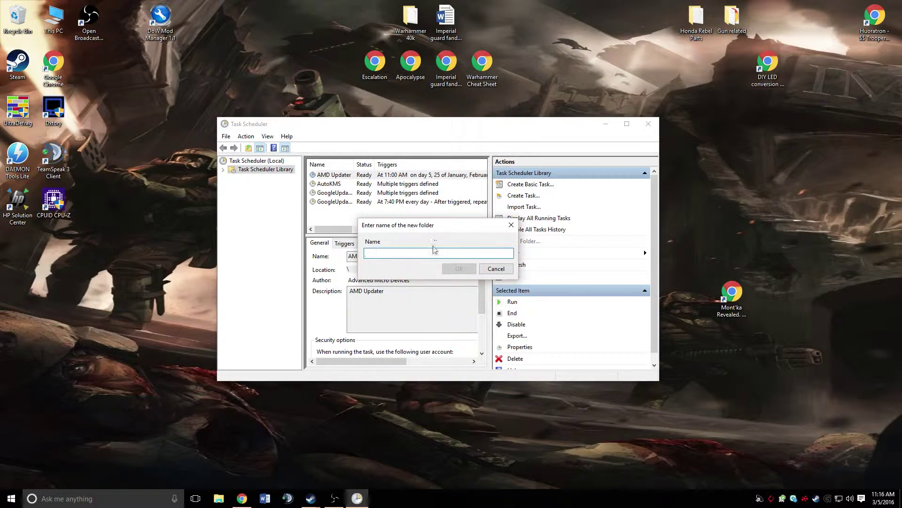
text(D)
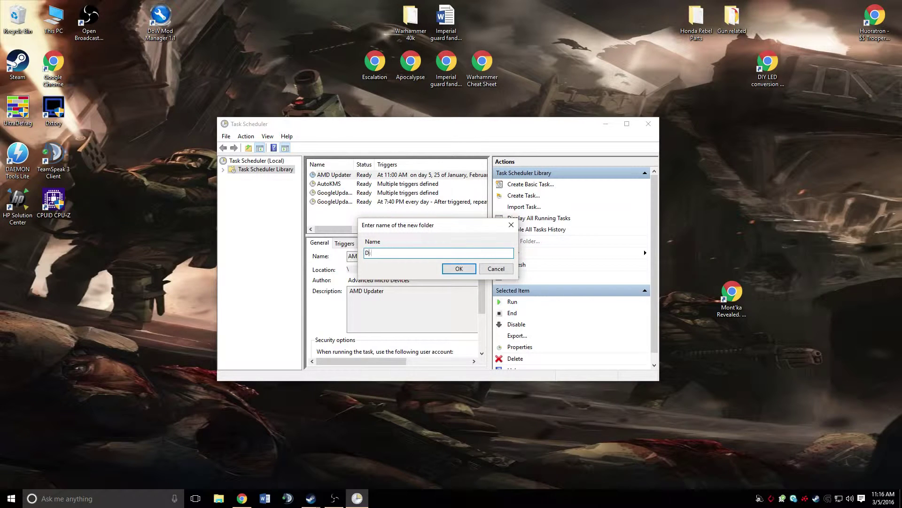
text(xtory)
click(461, 269)
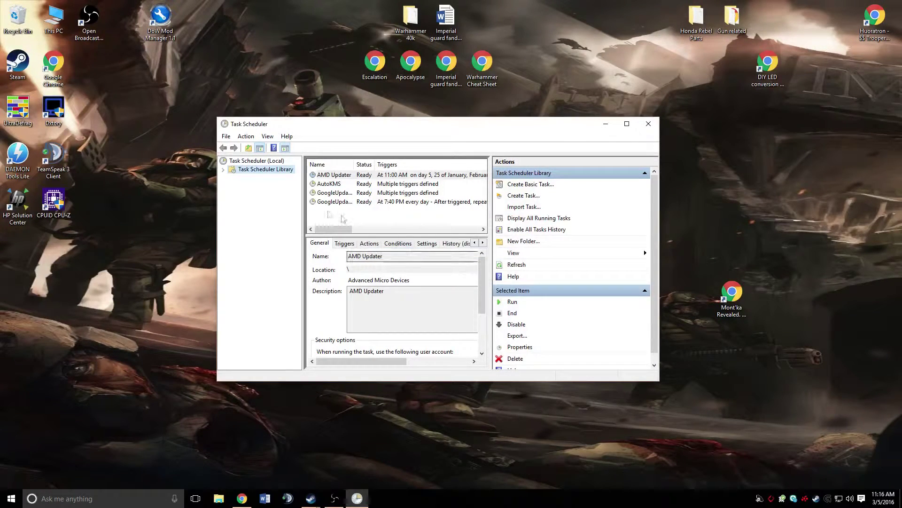
click(224, 171)
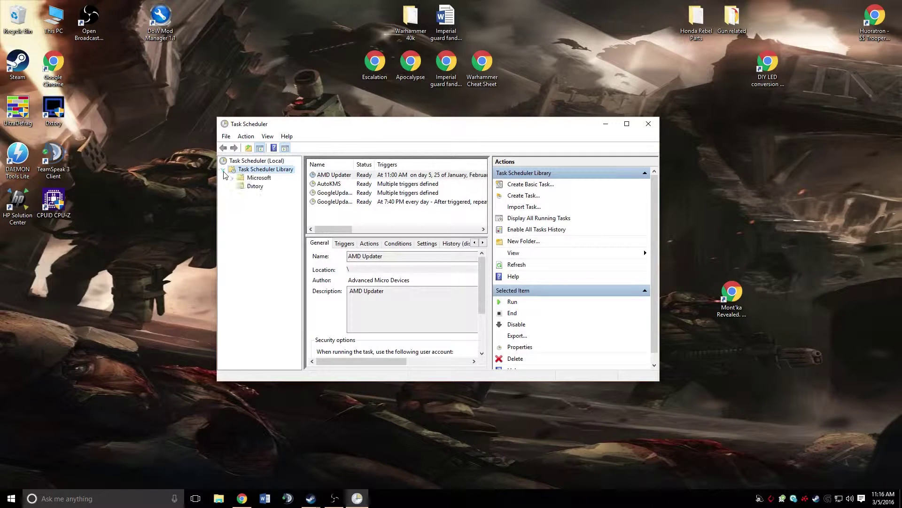
click(254, 187)
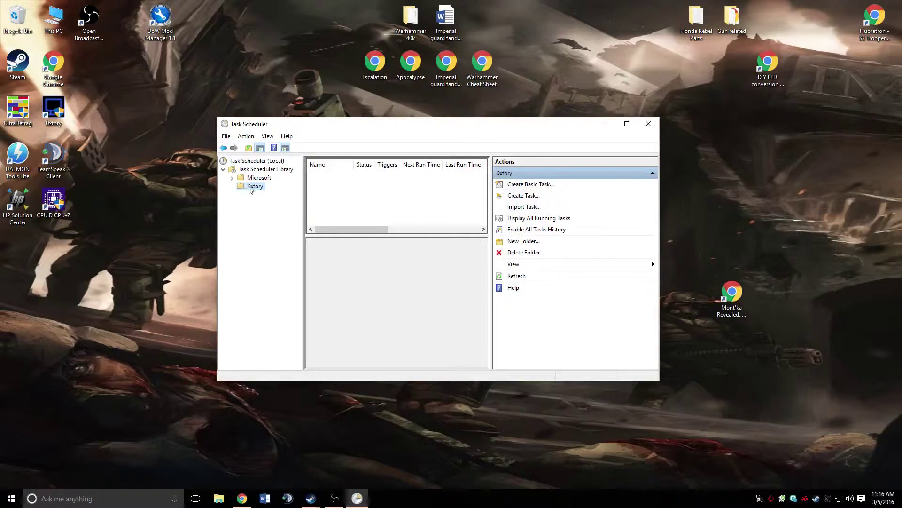
Create a task named Dxtory that runs with highest privileges, configured for Windows 10.
click(519, 196)
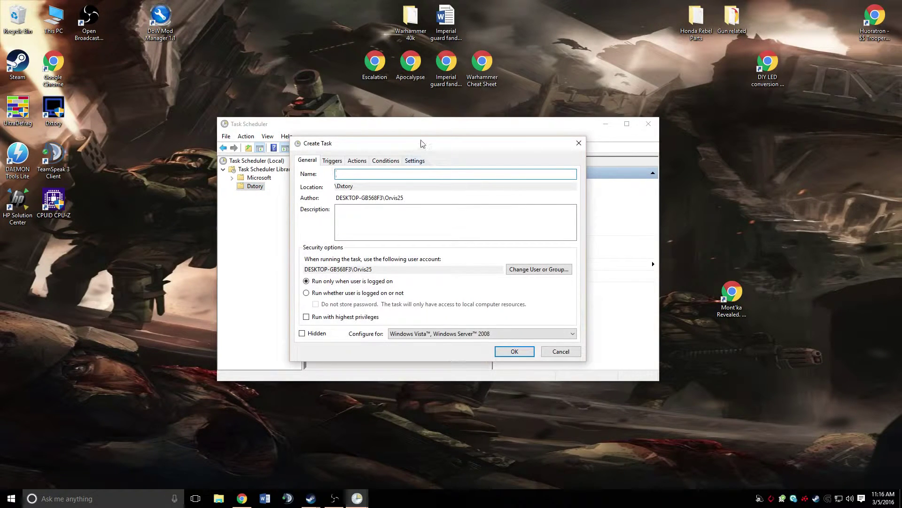
drag(418, 144, 453, 153)
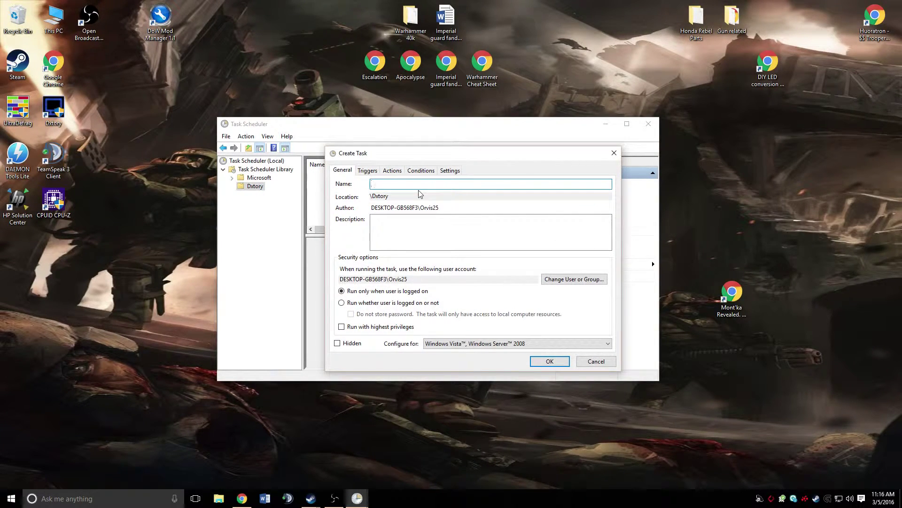
text(Dxtory)
click(363, 328)
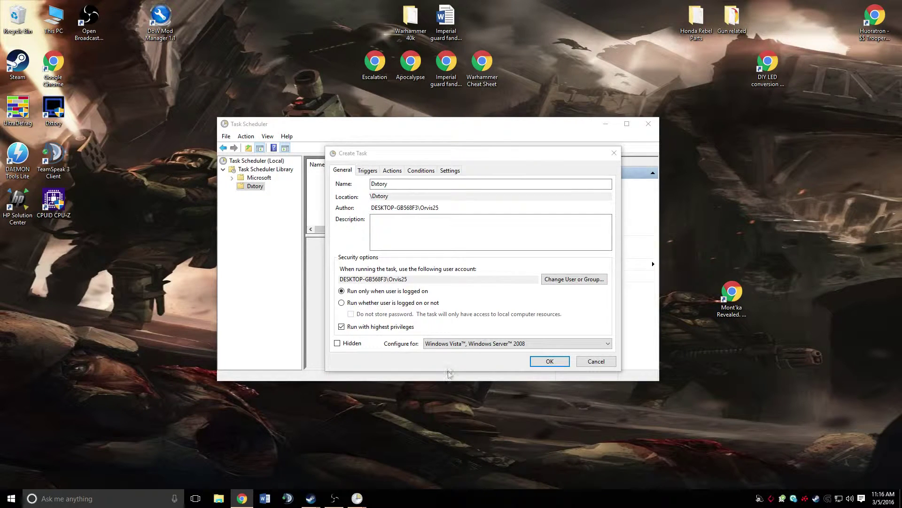
click(438, 361)
click(449, 343)
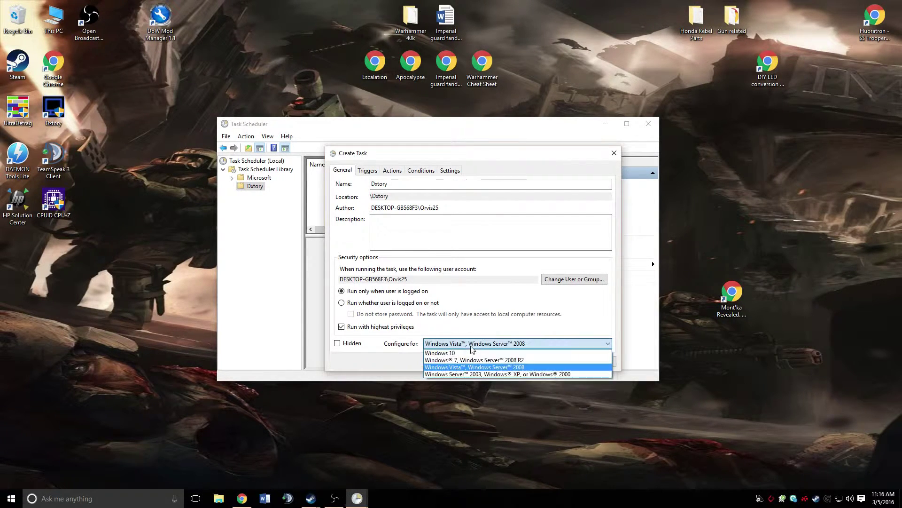
click(468, 355)
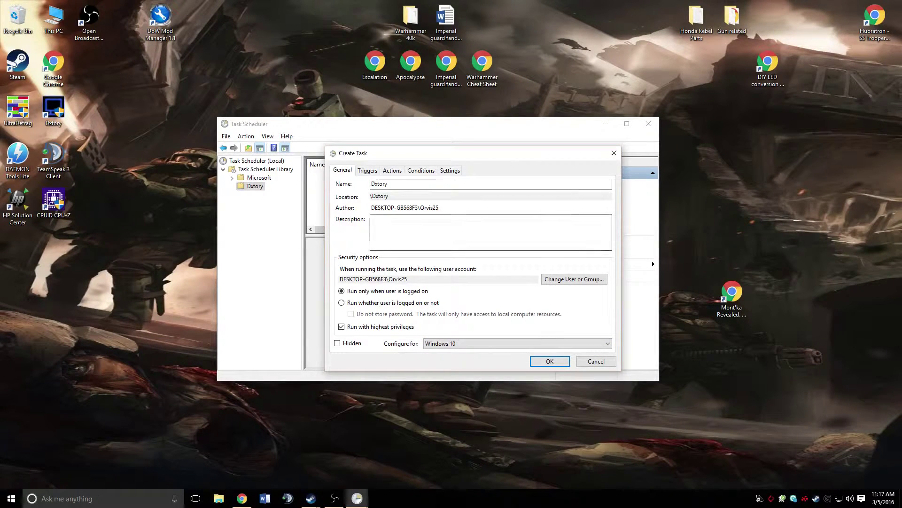
key(alt+Tab)
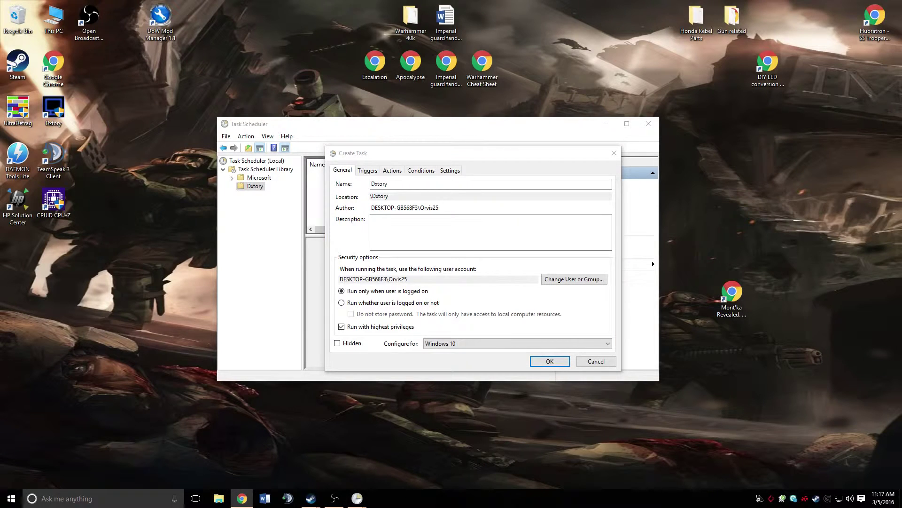
Add an 'At startup' trigger to the Dxtory task.
click(368, 172)
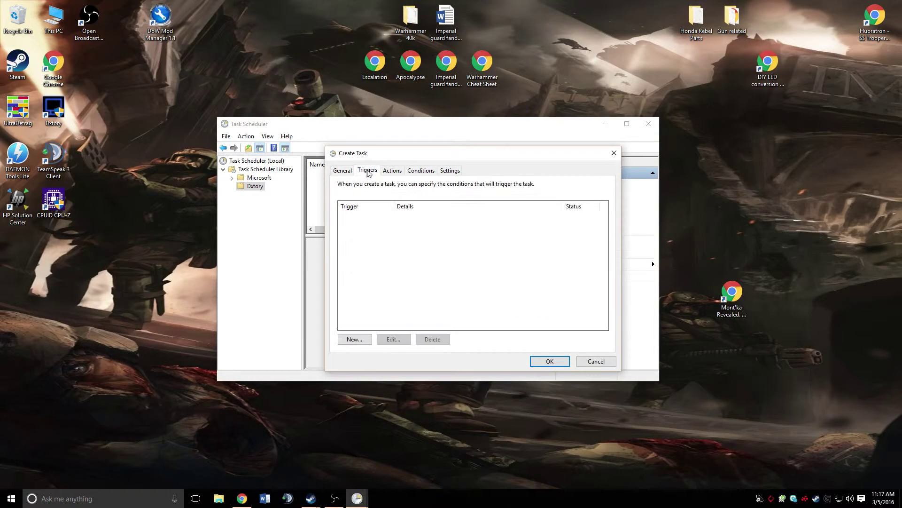
click(361, 342)
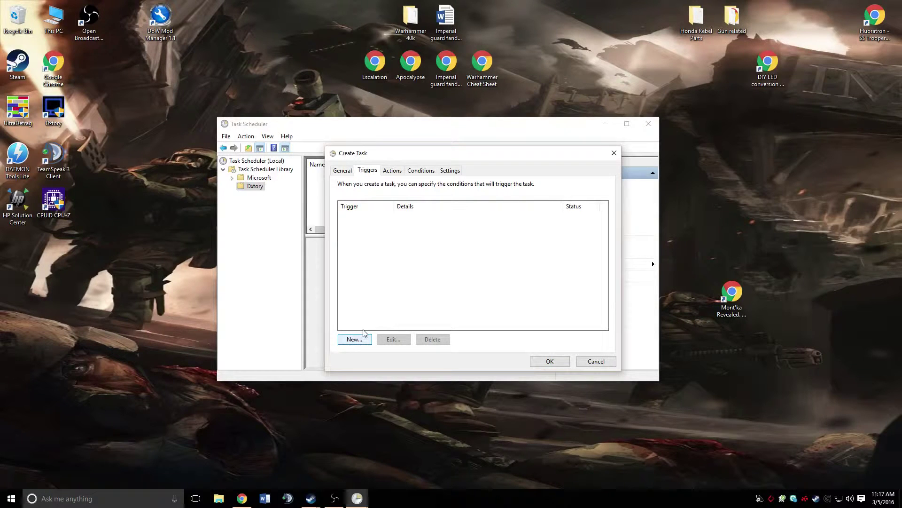
drag(421, 140, 488, 185)
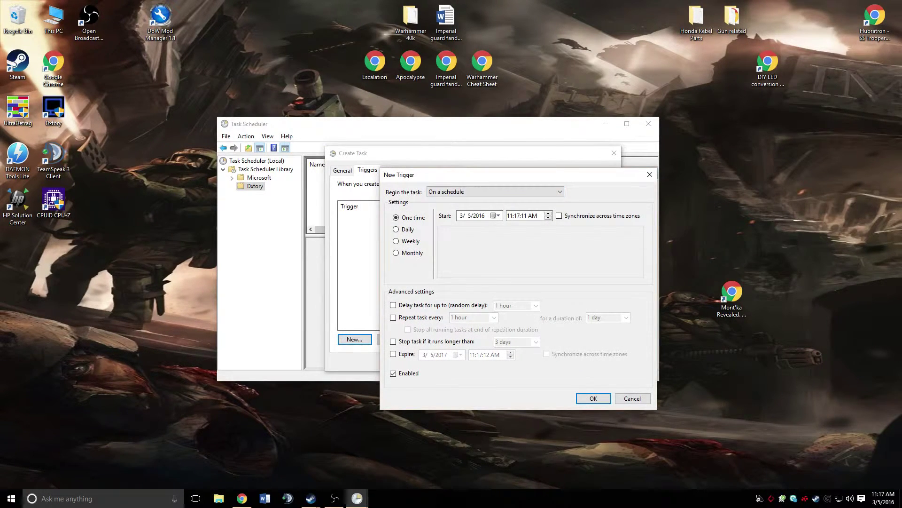
click(466, 193)
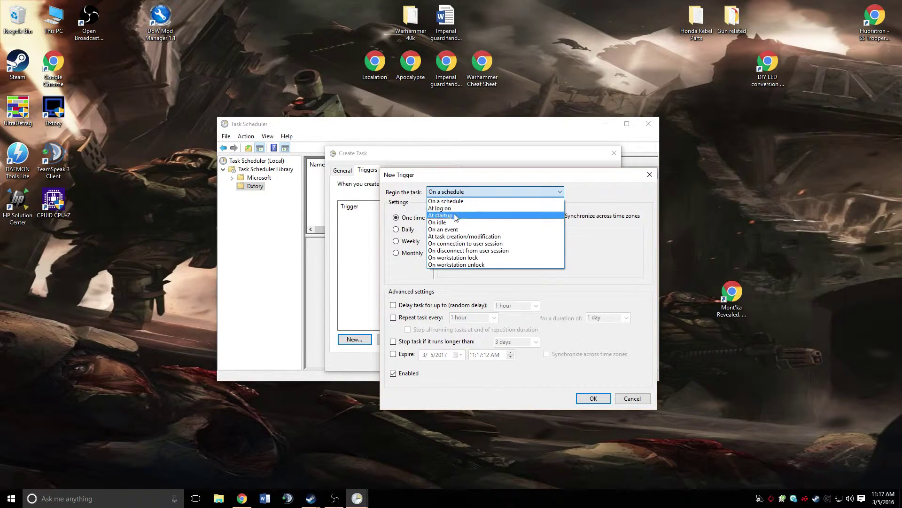
click(455, 216)
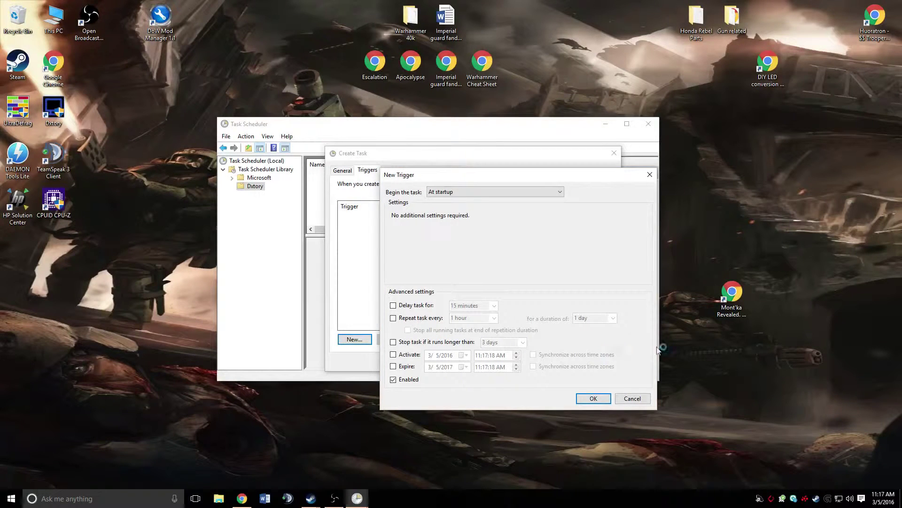
click(593, 399)
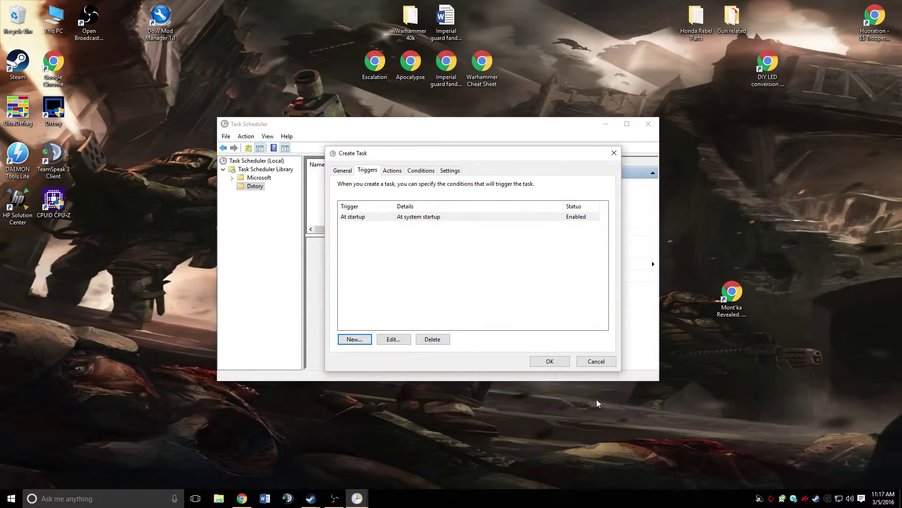
Add a second trigger that fires 'At log on' of any user.
click(353, 338)
click(394, 146)
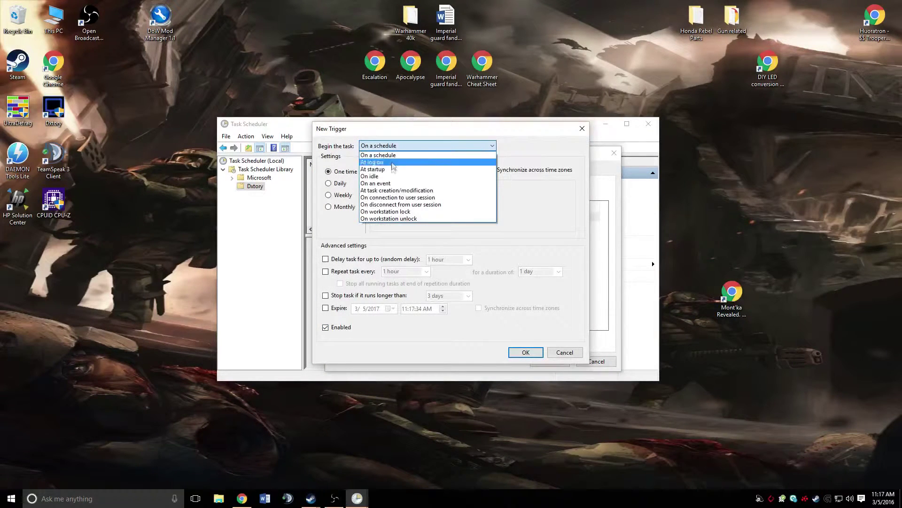
click(390, 163)
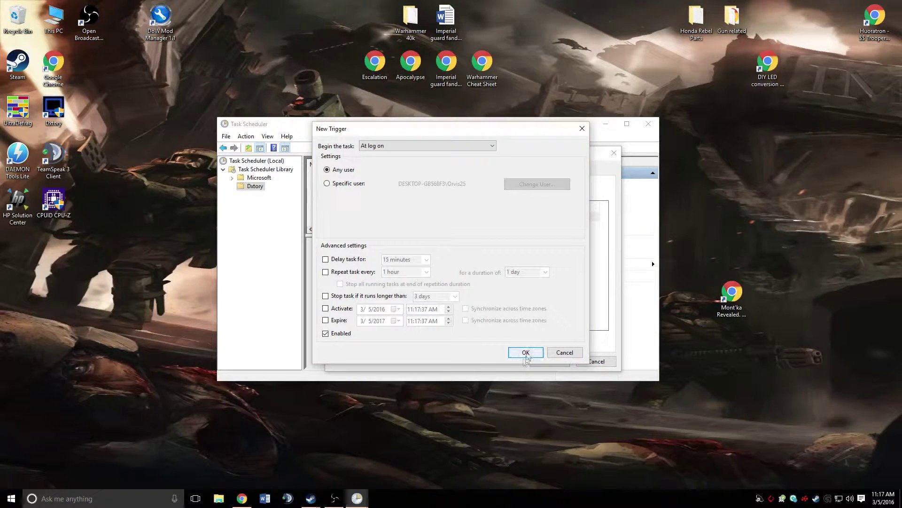
click(525, 353)
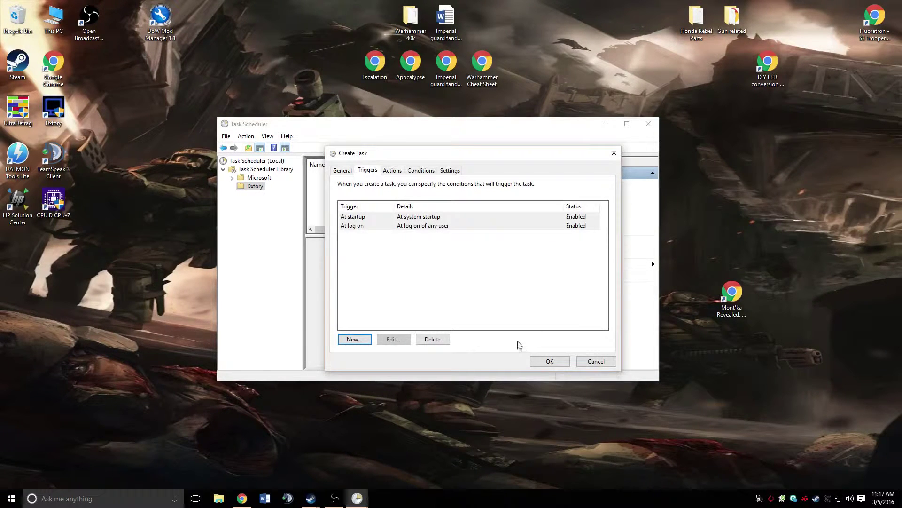
Add a new 'Start a program' action to the task.
click(393, 170)
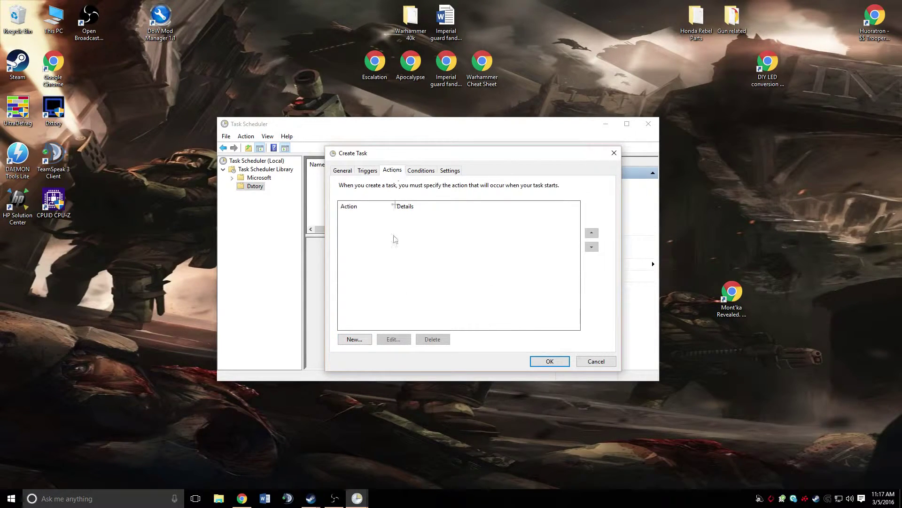
click(354, 339)
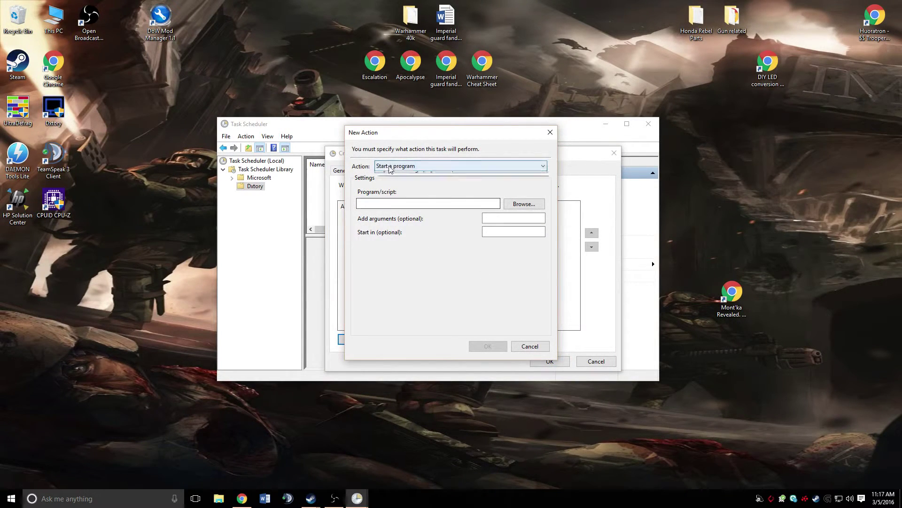
click(404, 166)
click(404, 176)
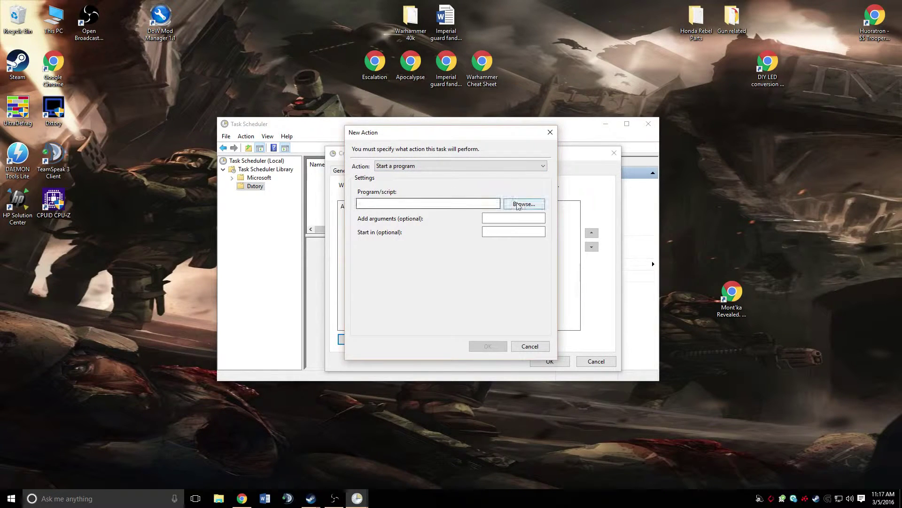
Set the action's program to C:\Program Files (x86)\ExKode\Dxtory2.0\Dxtory.exe and confirm it.
click(524, 204)
drag(498, 149, 408, 148)
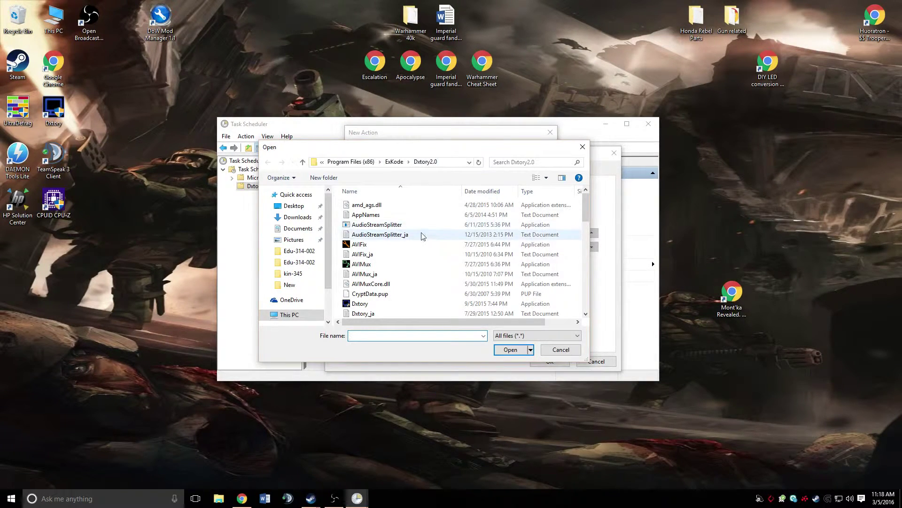
scroll(413, 237, down, 1)
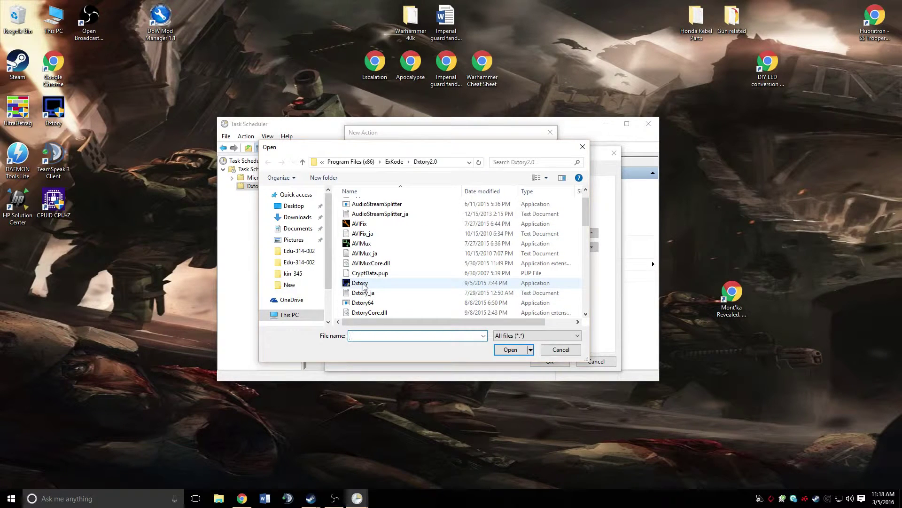
click(368, 286)
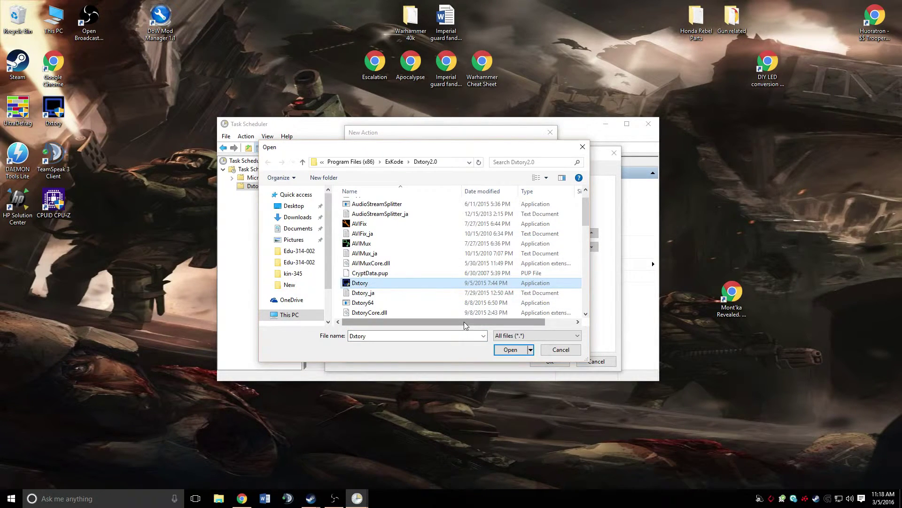
drag(484, 322, 512, 322)
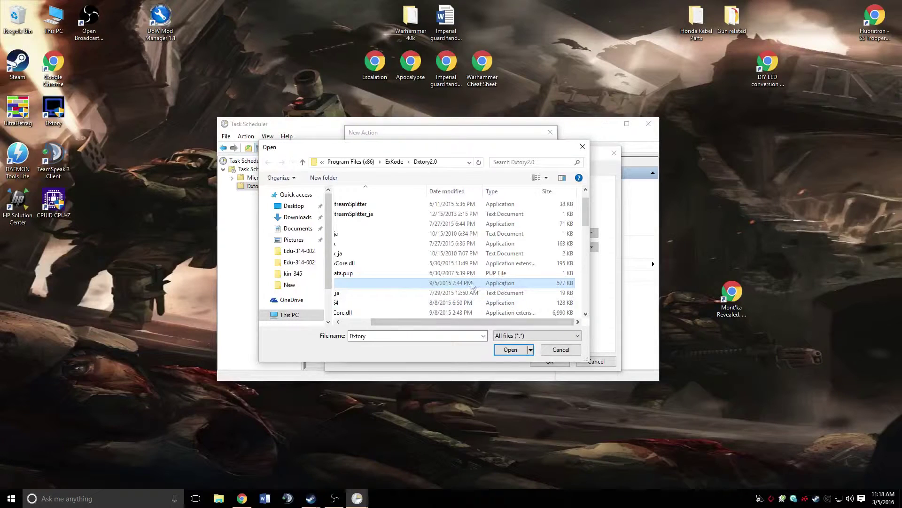
drag(517, 322, 489, 322)
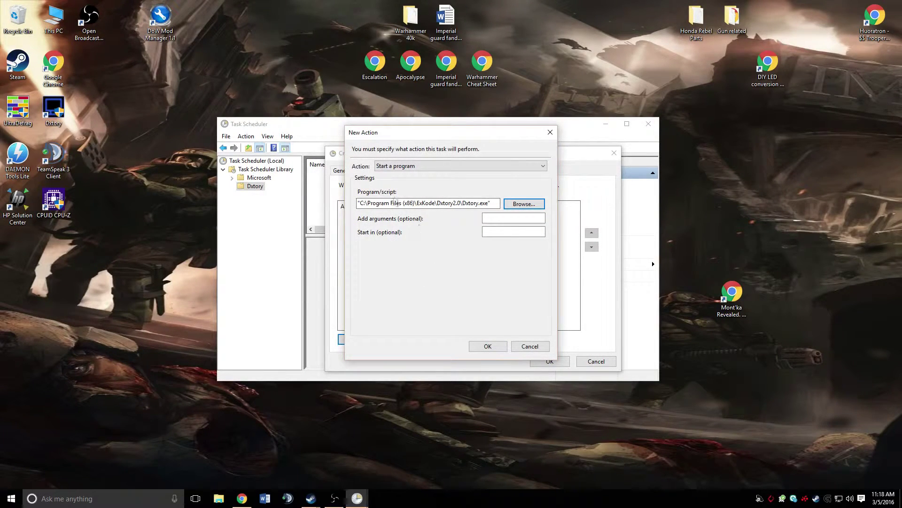
click(370, 204)
drag(359, 204, 492, 203)
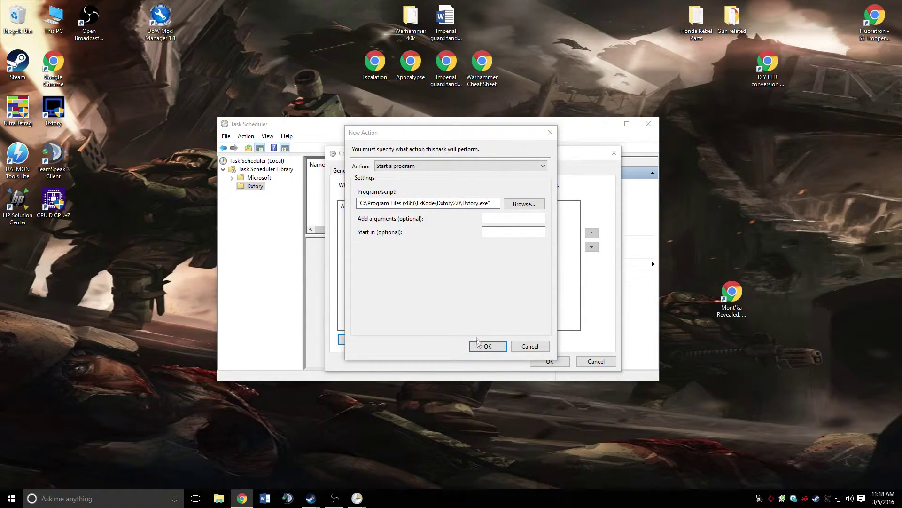
click(485, 346)
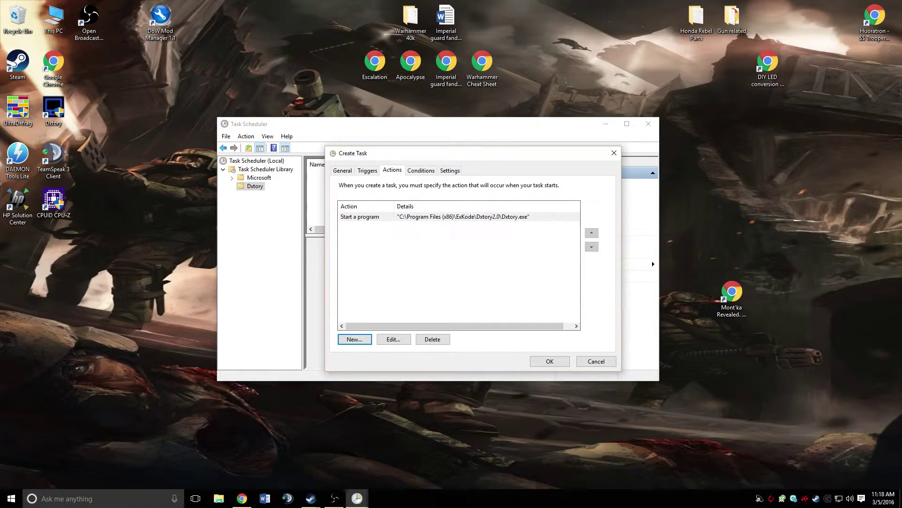
Uncheck 'Start the task only if the computer is on AC power', then show the Settings page.
click(414, 173)
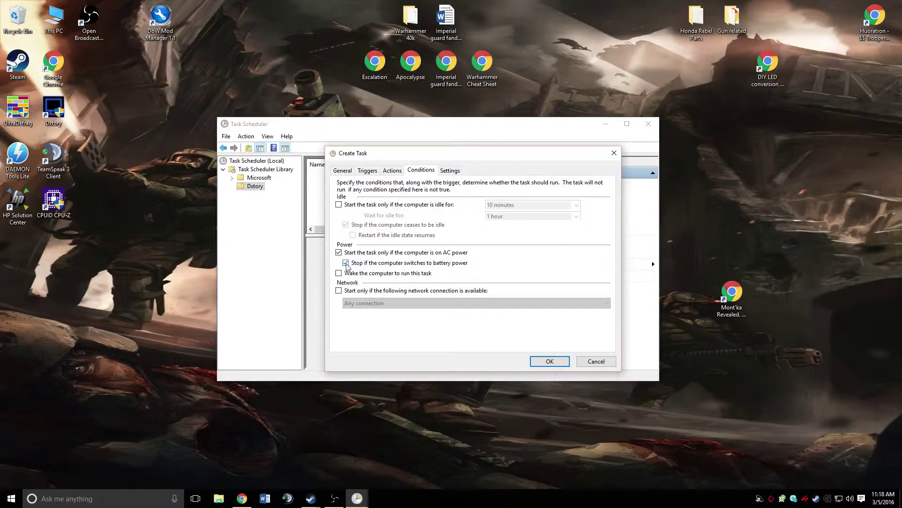
click(339, 252)
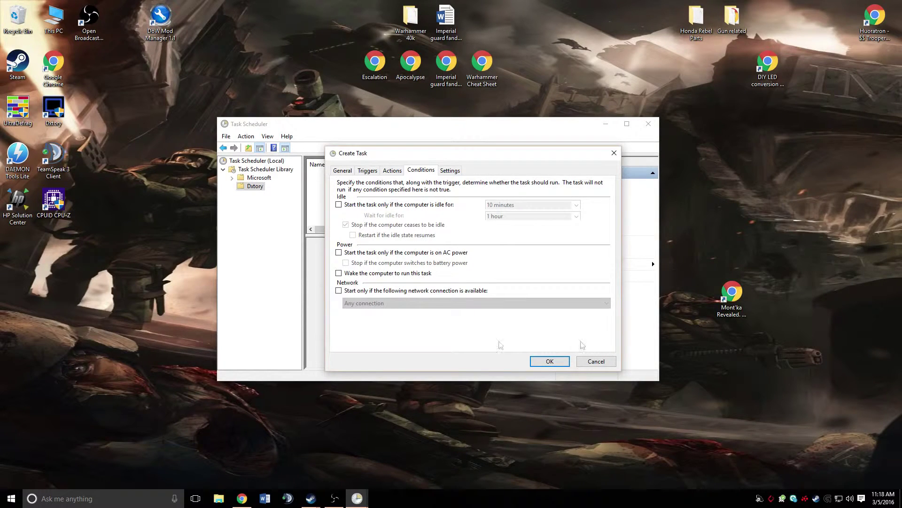
click(451, 172)
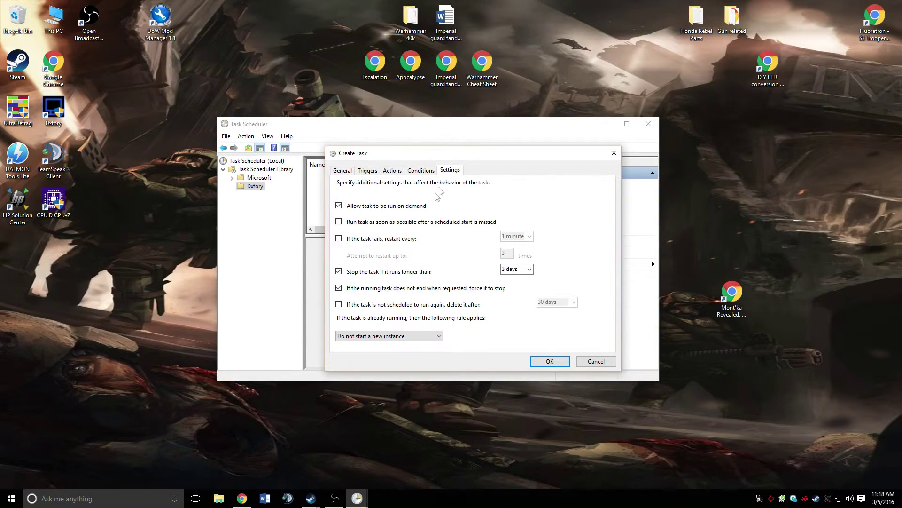
Enable restart every 1 minute on failure, save the Dxtory task, and close Task Scheduler.
click(339, 238)
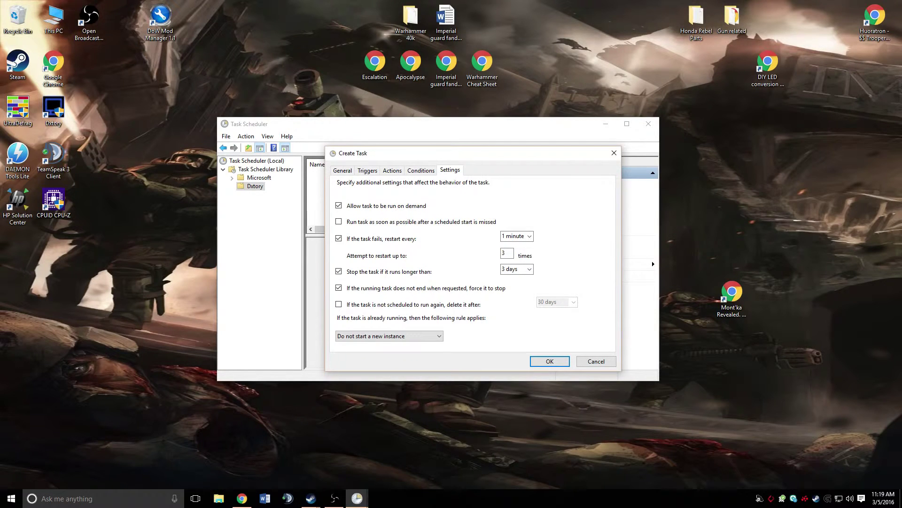
click(549, 361)
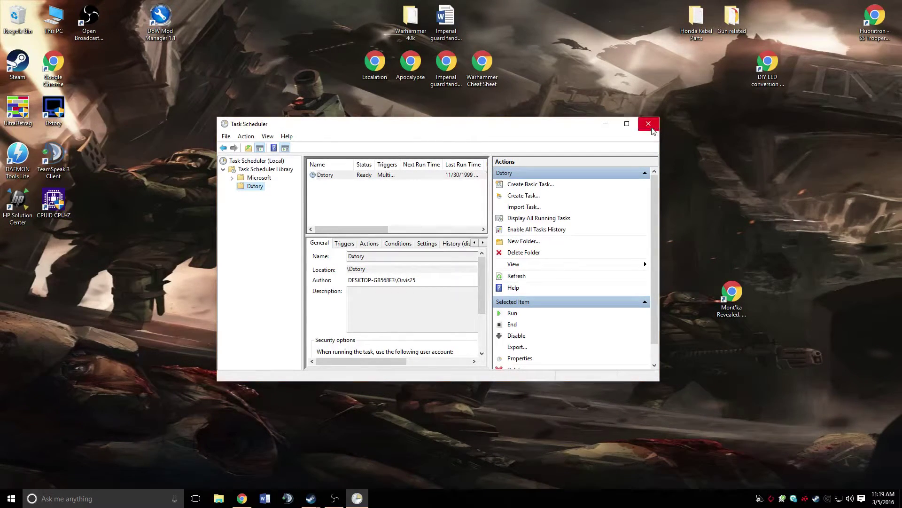
click(651, 130)
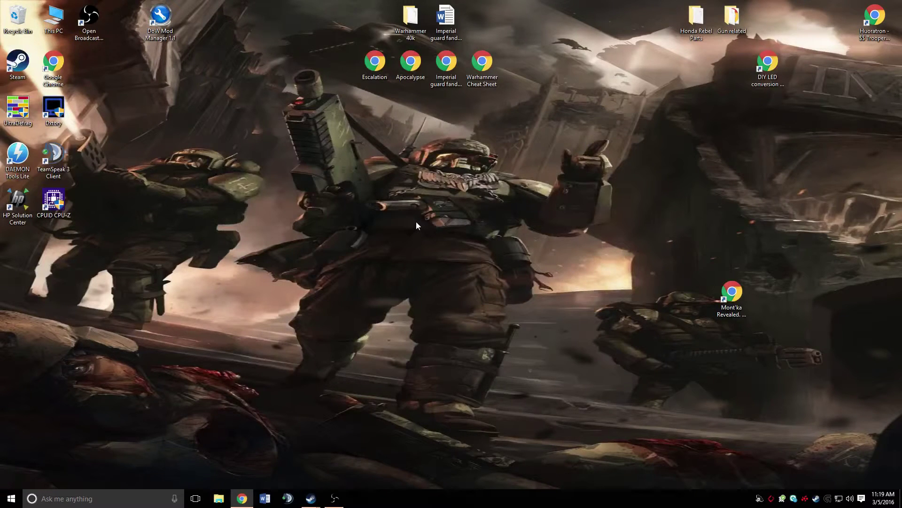